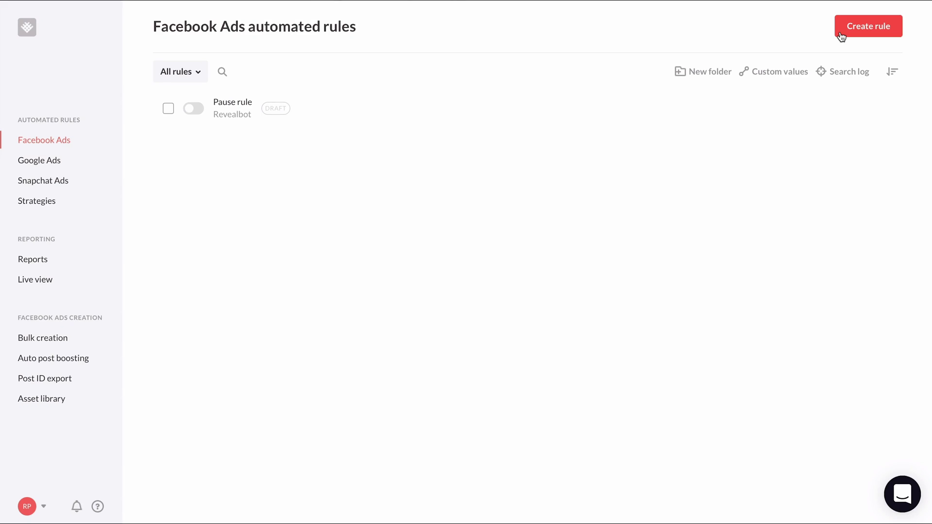
From the Create rule dialog, open the ready-made Facebook Ads strategy library
{"action": "left_click", "coordinate": [841, 37]}
{"action": "left_click", "coordinate": [543, 330]}
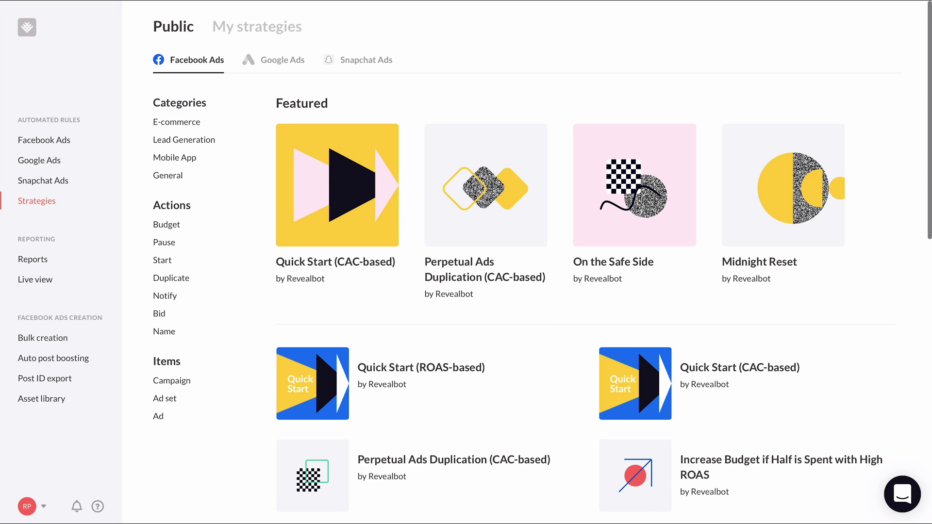
Scroll past the Featured strategies to reach the full strategy list
{"action": "scroll", "coordinate": [602, 292], "scroll_direction": "down", "scroll_amount": 5}
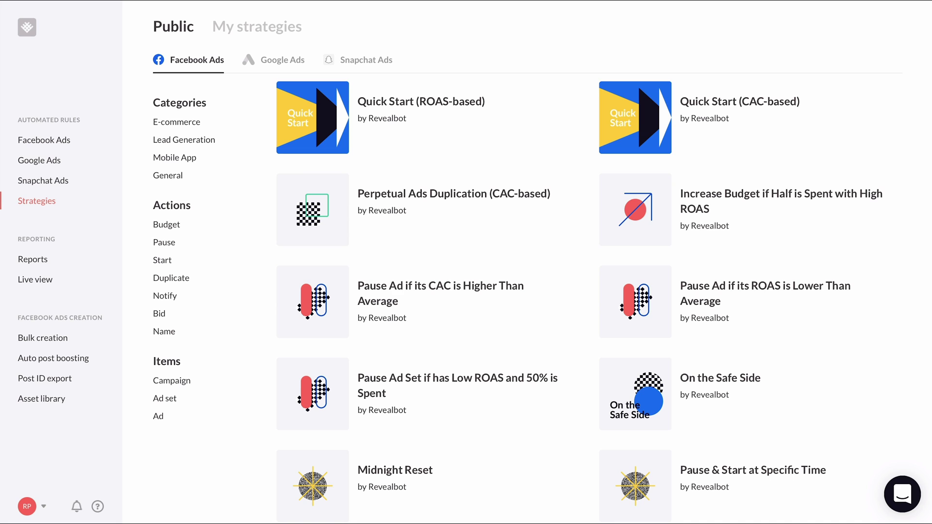
Open Quick Start (ROAS-based) and expand Increase budget (ROAS-based) to show its three conditions
{"action": "left_click", "coordinate": [310, 144]}
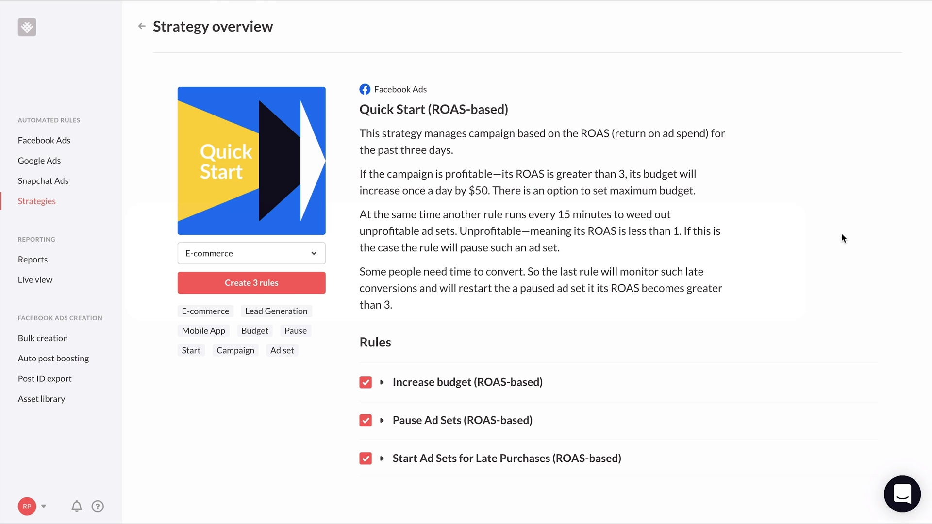
{"action": "left_click", "coordinate": [542, 382]}
{"action": "scroll", "coordinate": [775, 316], "scroll_direction": "down", "scroll_amount": 3}
{"action": "scroll", "coordinate": [775, 318], "scroll_direction": "down", "scroll_amount": 2}
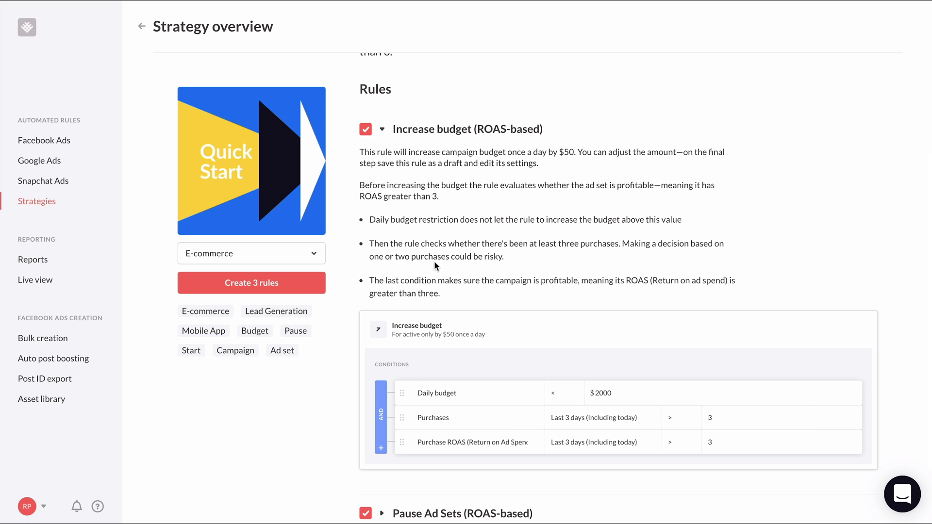
{"action": "left_click", "coordinate": [319, 253]}
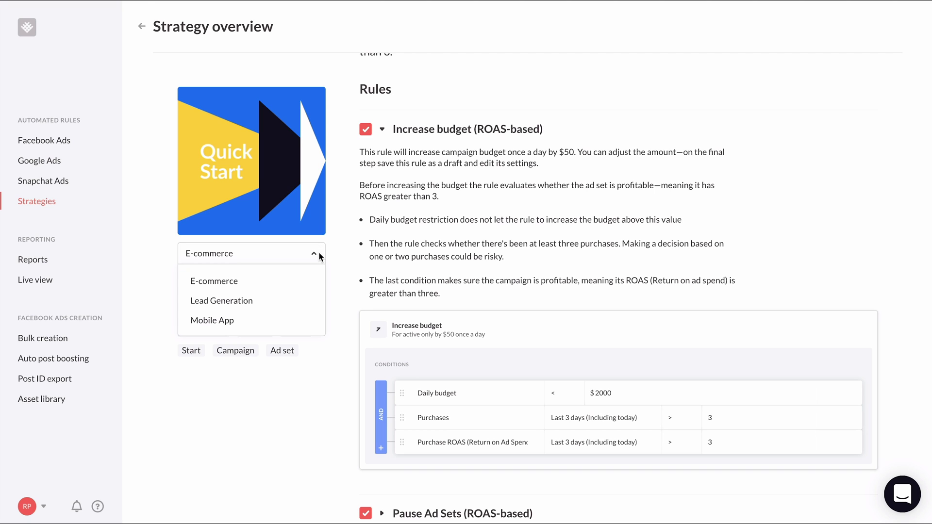
{"action": "left_click", "coordinate": [286, 321]}
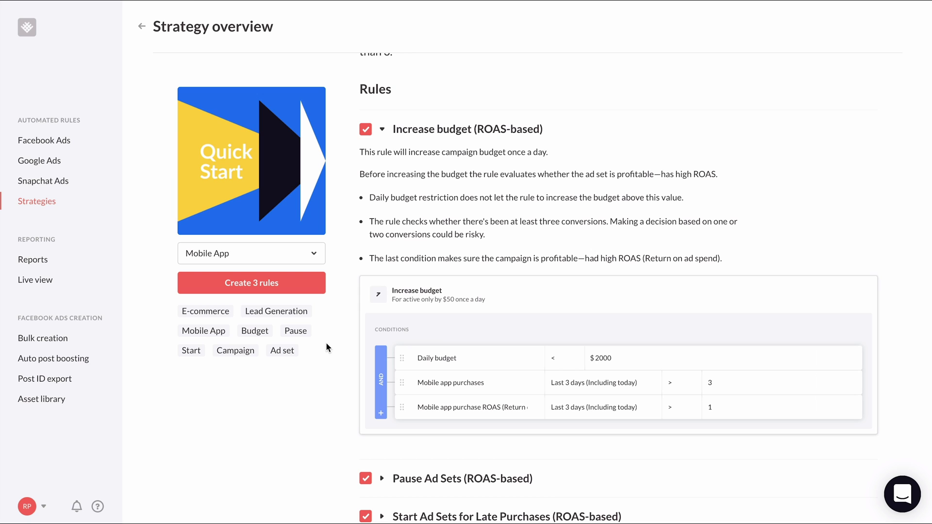
{"action": "left_click", "coordinate": [312, 256]}
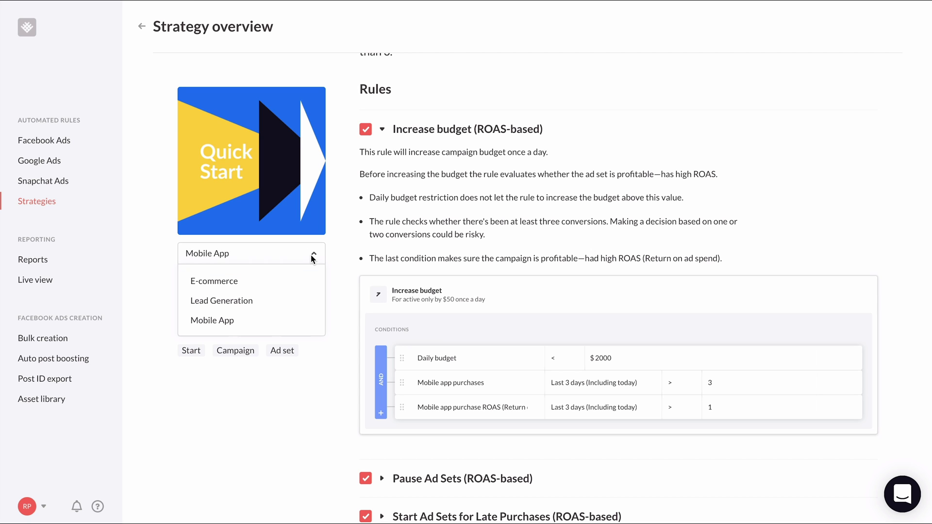
{"action": "left_click", "coordinate": [298, 282]}
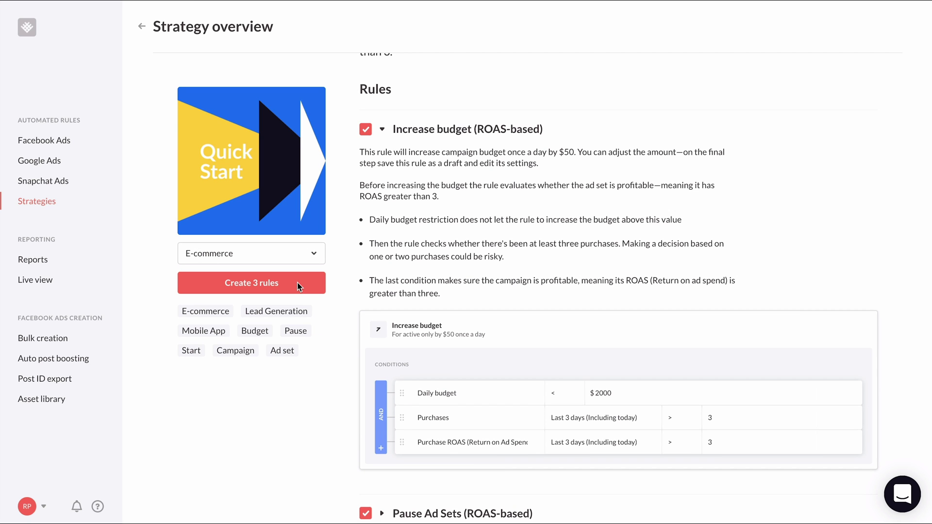
Create the strategy's 3 rules, trimming the suggested folder name to 'Quick Start'
{"action": "left_click", "coordinate": [298, 283]}
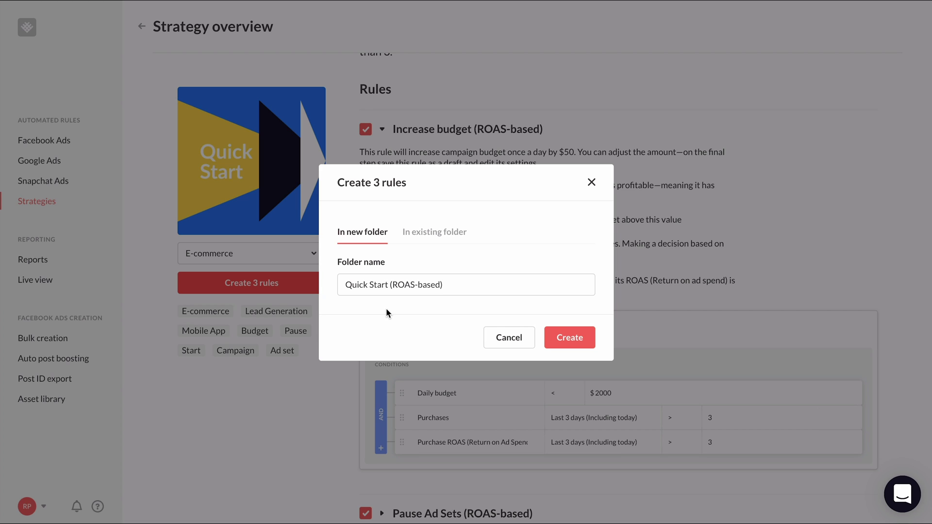
{"action": "left_click", "coordinate": [455, 287]}
{"action": "key", "text": "BackSpace"}
{"action": "key", "text": "BackSpace"}
{"action": "key", "text": "BackSpace"}
{"action": "key", "text": "BackSpace"}
{"action": "key", "text": "BackSpace"}
{"action": "key", "text": "BackSpace"}
{"action": "key", "text": "BackSpace"}
{"action": "key", "text": "BackSpace"}
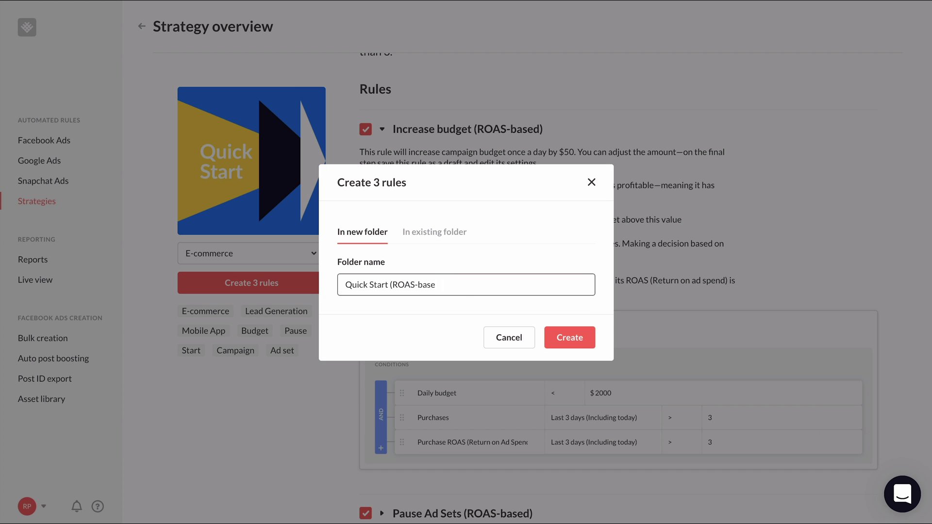
{"action": "key", "text": "BackSpace"}
{"action": "key", "text": "BackSpace"}
{"action": "key", "text": "BackSpace"}
{"action": "key", "text": "BackSpace"}
{"action": "key", "text": "BackSpace"}
{"action": "left_click", "coordinate": [569, 339]}
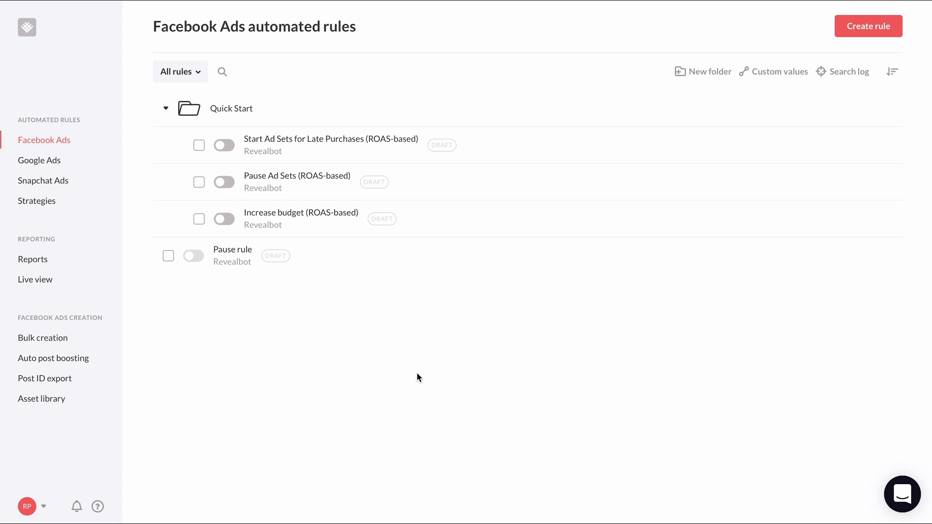
Switch the Increase budget (ROAS-based) rule to target ad sets whose Ad set status is Active
{"action": "left_click", "coordinate": [333, 221]}
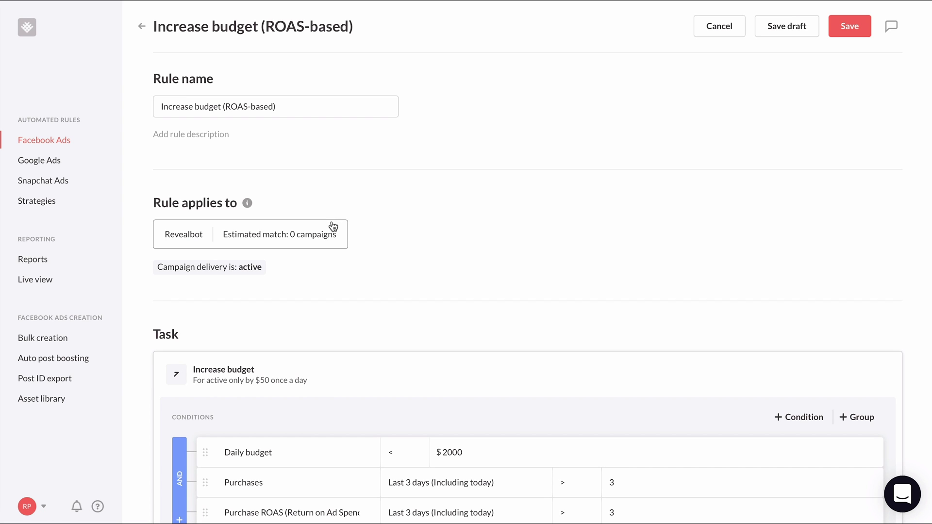
{"action": "left_click", "coordinate": [333, 230]}
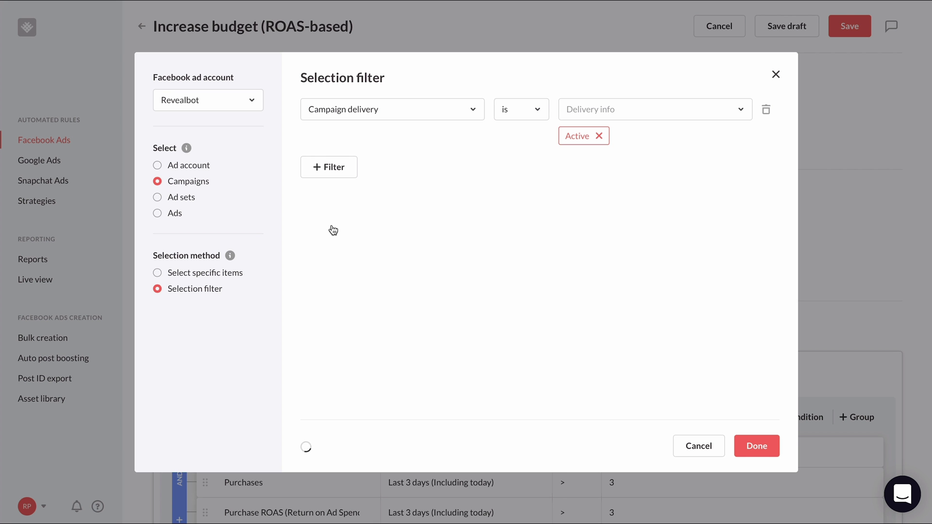
{"action": "left_click", "coordinate": [189, 203]}
{"action": "left_click", "coordinate": [399, 105]}
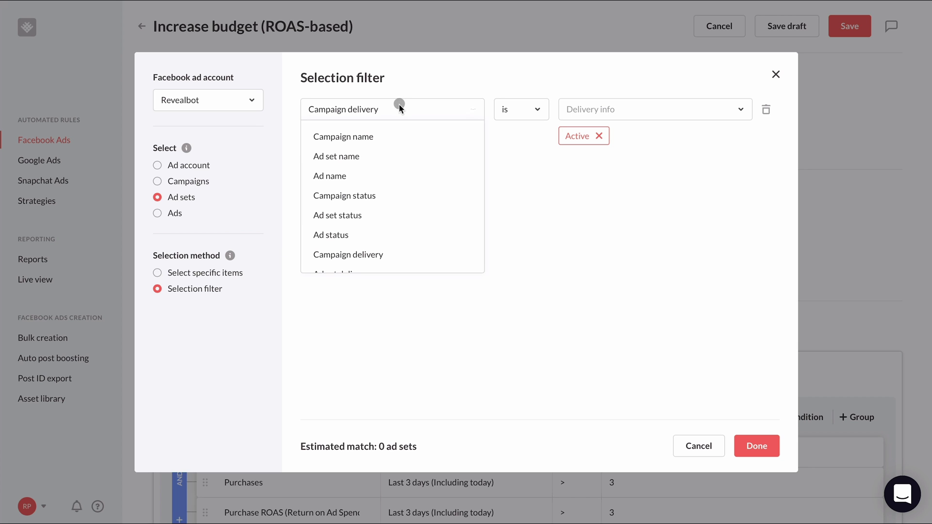
{"action": "left_click", "coordinate": [369, 216]}
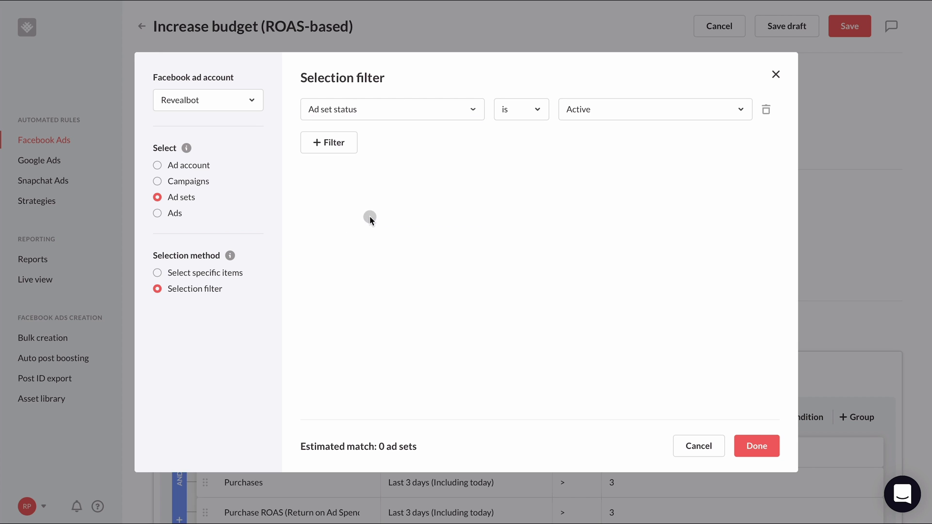
{"action": "left_click", "coordinate": [756, 444]}
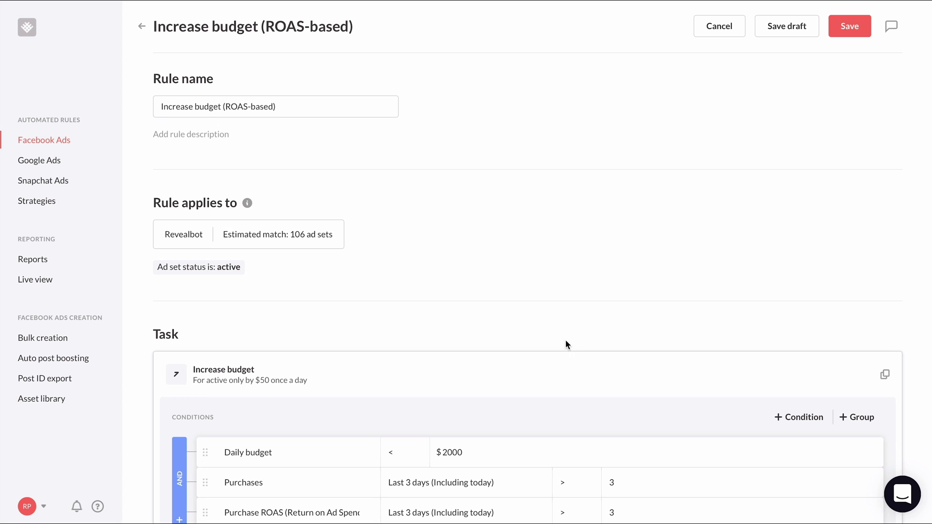
Change the daily budget limit from 2000 to 1000 and Purchase ROAS threshold from 3 to 2
{"action": "scroll", "coordinate": [498, 314], "scroll_direction": "down", "scroll_amount": 3}
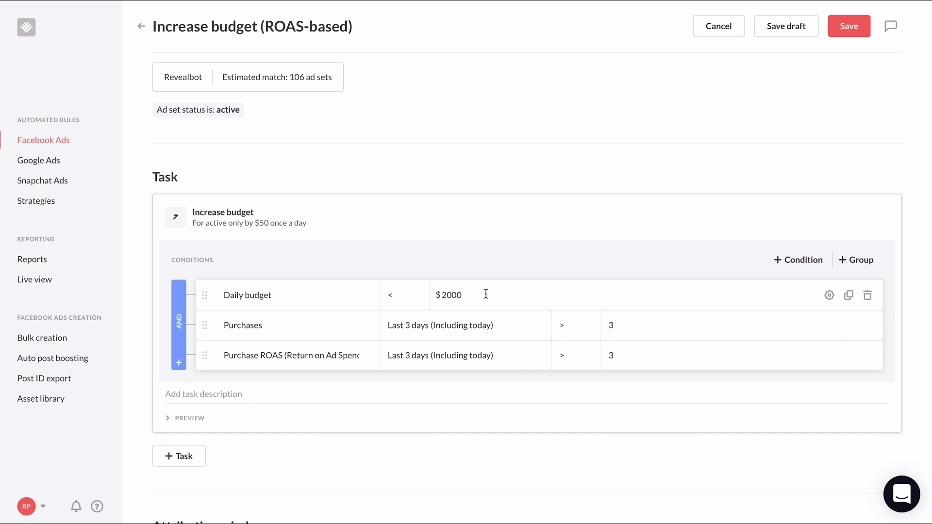
{"action": "left_click_drag", "start_coordinate": [486, 294], "coordinate": [441, 297]}
{"action": "type", "text": "1000"}
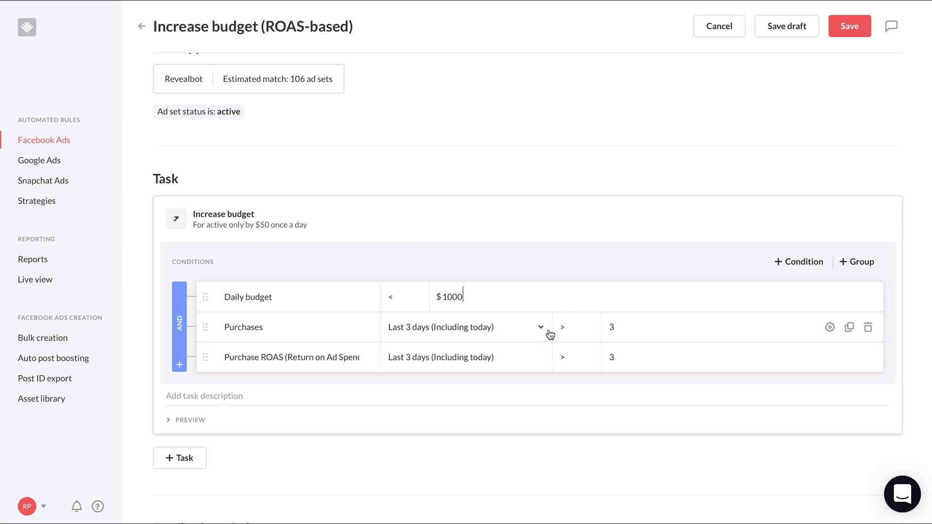
{"action": "left_click", "coordinate": [638, 361]}
{"action": "key", "text": "BackSpace"}
{"action": "type", "text": "2"}
{"action": "scroll", "coordinate": [625, 471], "scroll_direction": "down", "scroll_amount": 8}
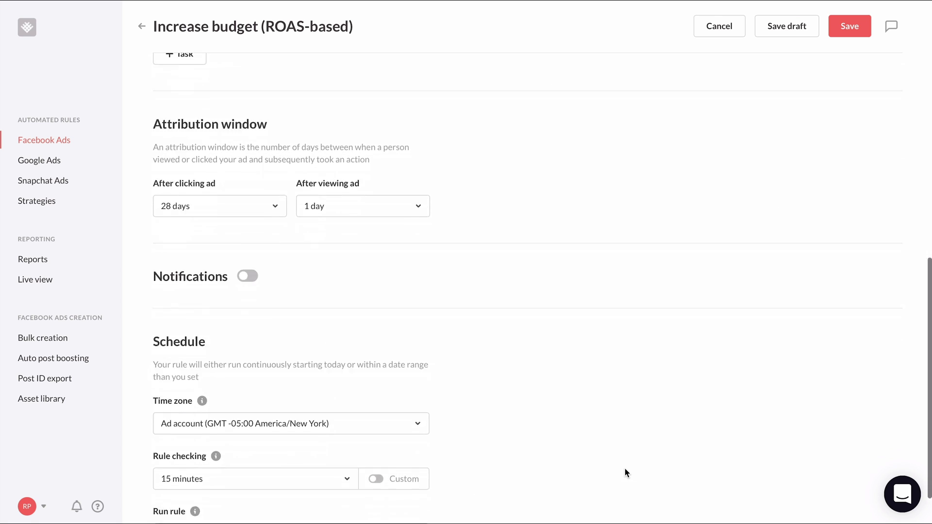
{"action": "scroll", "coordinate": [625, 471], "scroll_direction": "down", "scroll_amount": 1}
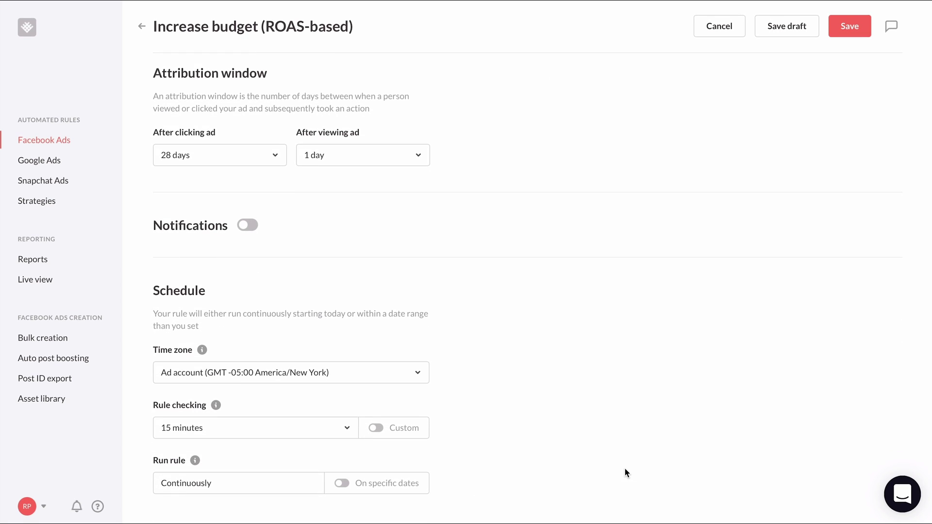
Save the Increase budget (ROAS-based) rule as a draft and toggle it on in the list
{"action": "left_click", "coordinate": [766, 29]}
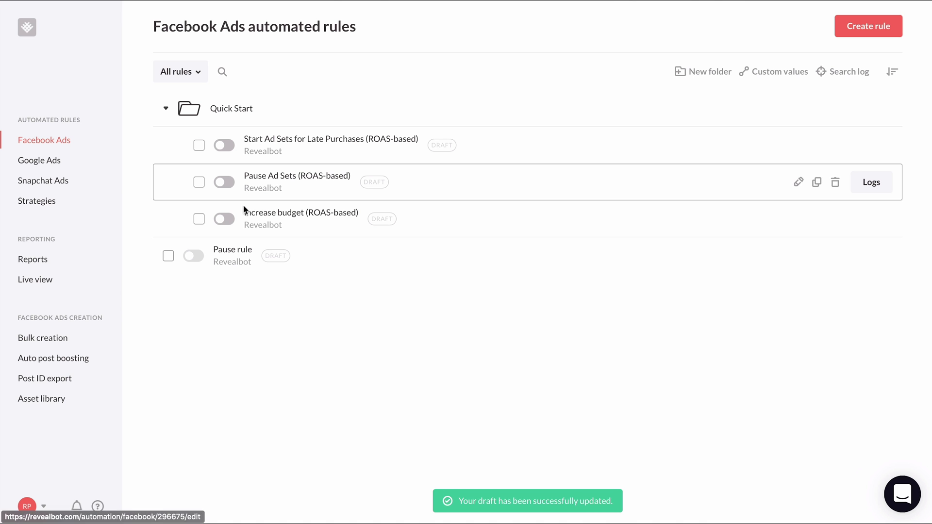
{"action": "left_click", "coordinate": [226, 222]}
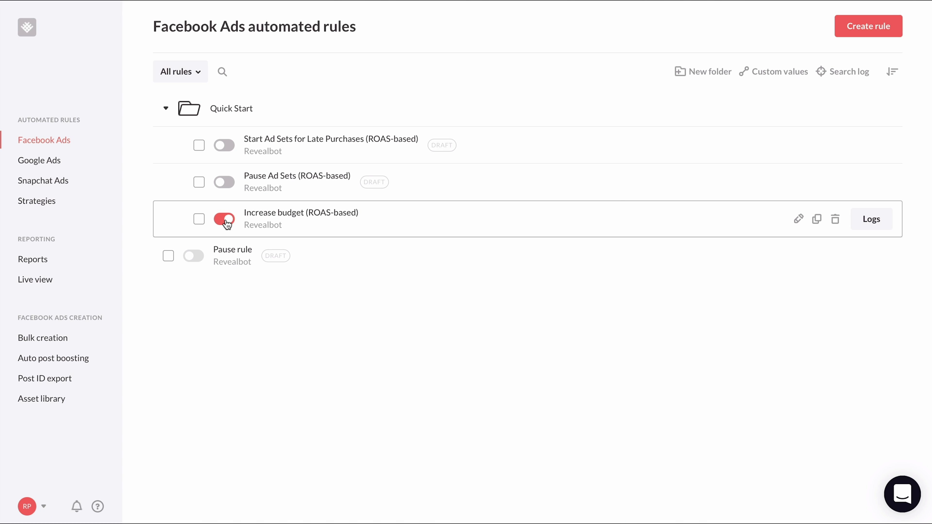